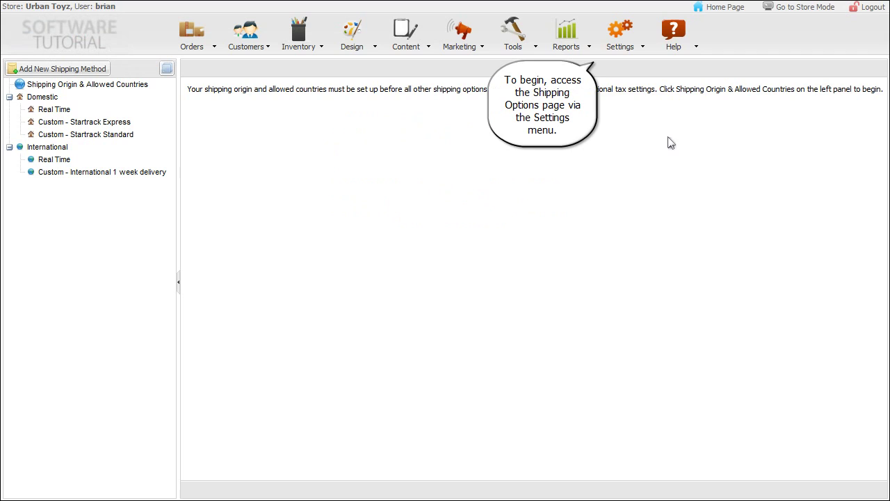
- Go to Settings and bring up the Shipping Origin & Allowed Countries form
click(638, 46)
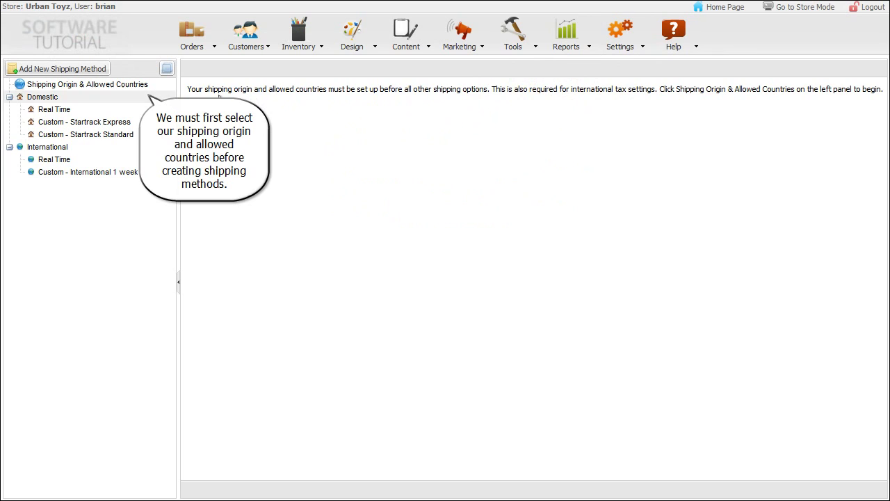
click(120, 90)
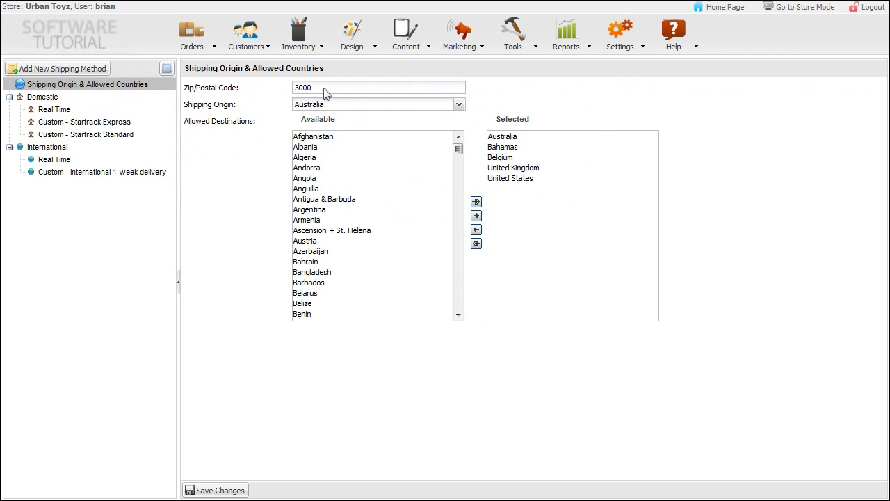
- Keep Australia as shipping origin, adjust the allowed destination countries, and save
click(391, 106)
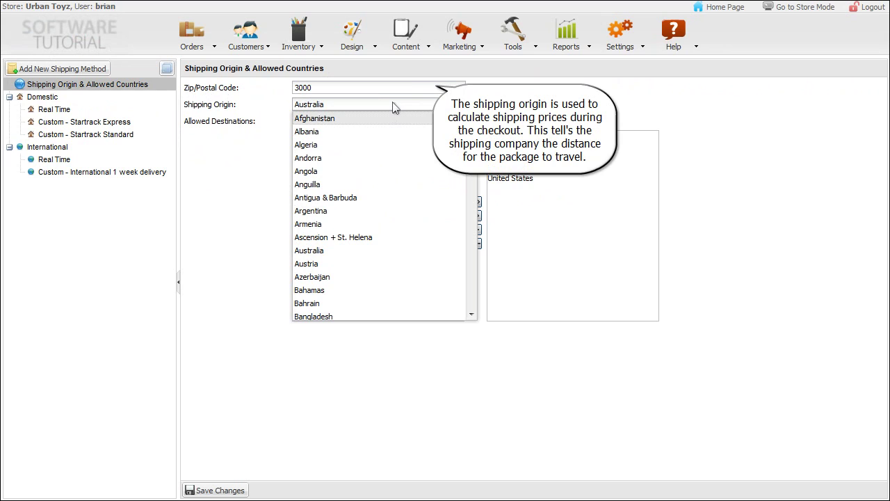
click(393, 108)
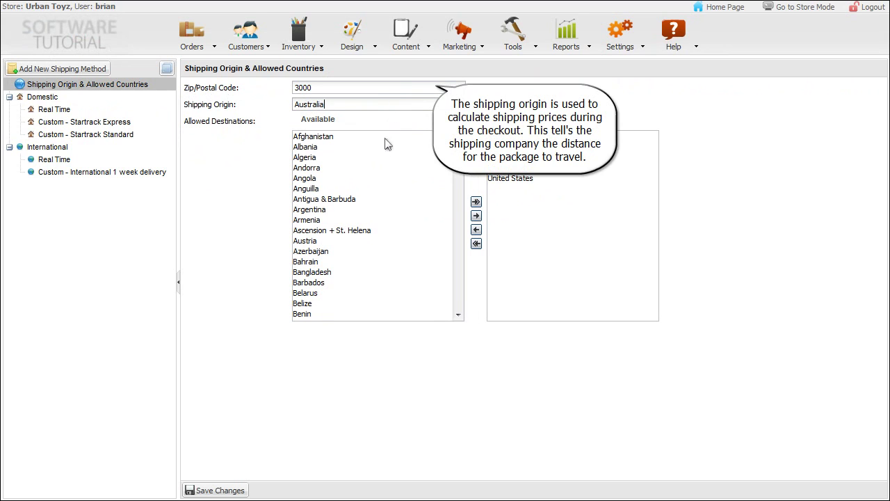
click(363, 242)
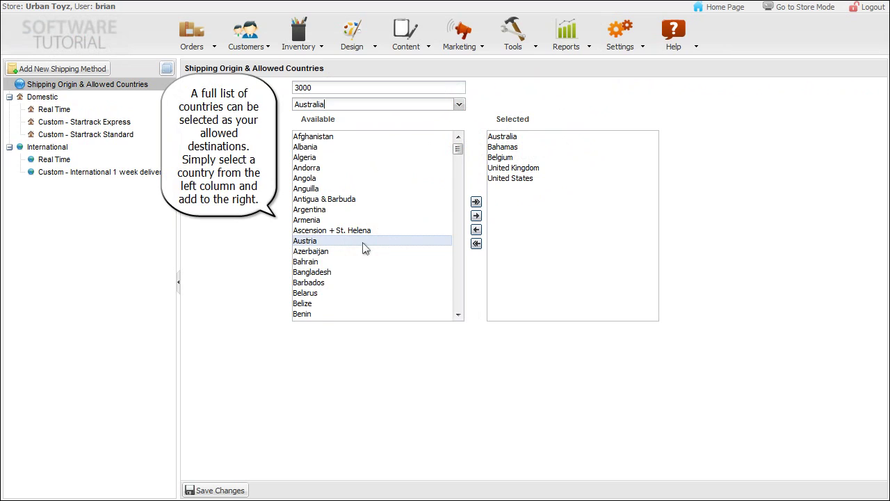
double_click(362, 243)
click(517, 189)
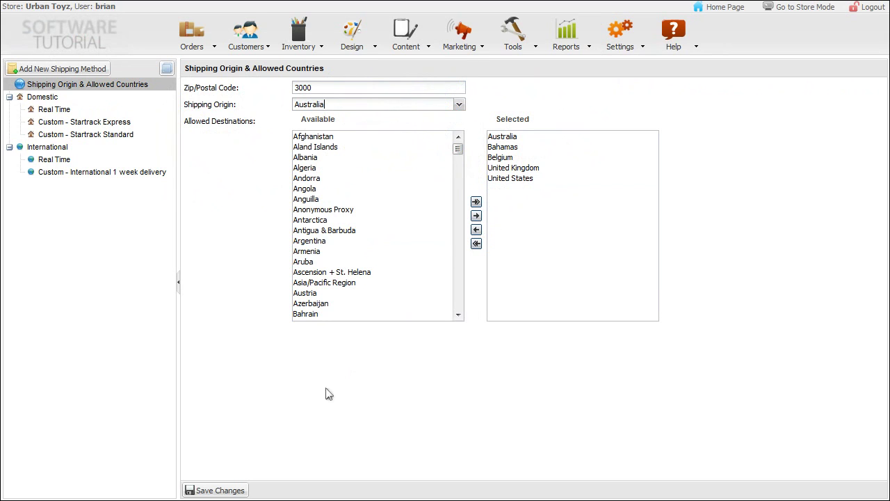
click(232, 491)
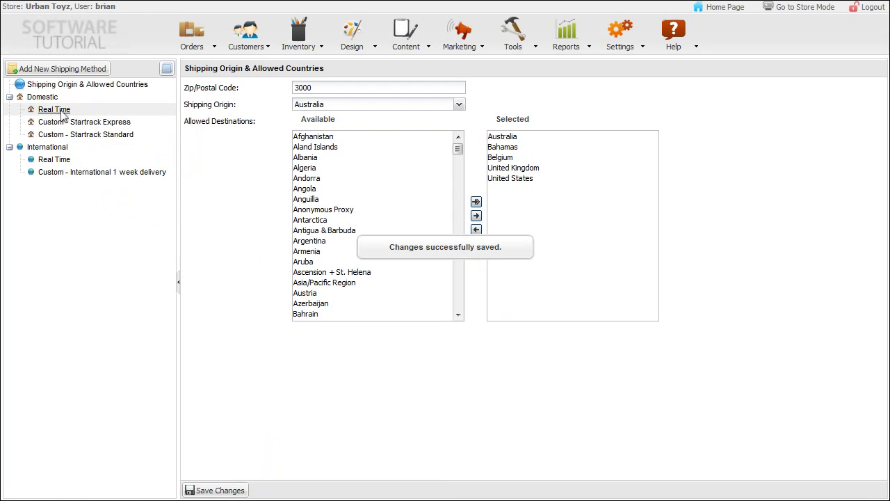
- Show Domestic Real Time methods and check Australia Post Express's customer groups, leaving All Customers
click(55, 110)
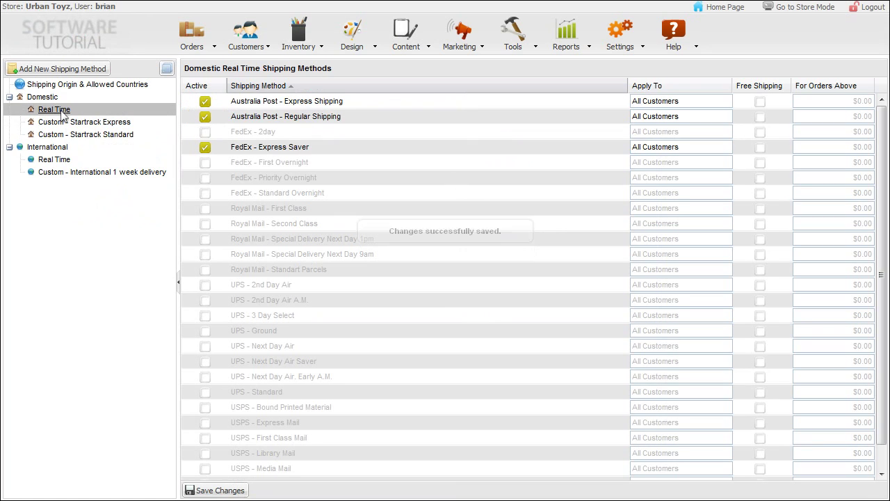
click(724, 102)
click(726, 101)
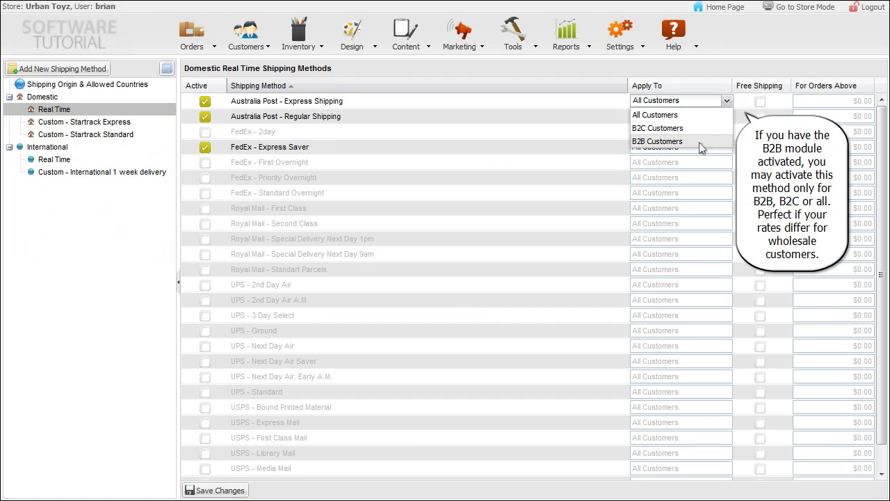
- Give Australia Post Express Shipping free shipping on orders above 150 for All Customers
click(729, 101)
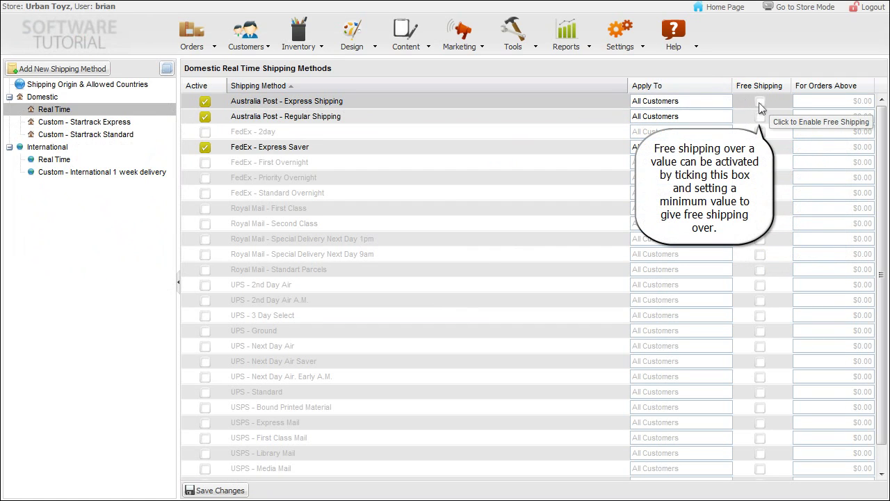
click(760, 104)
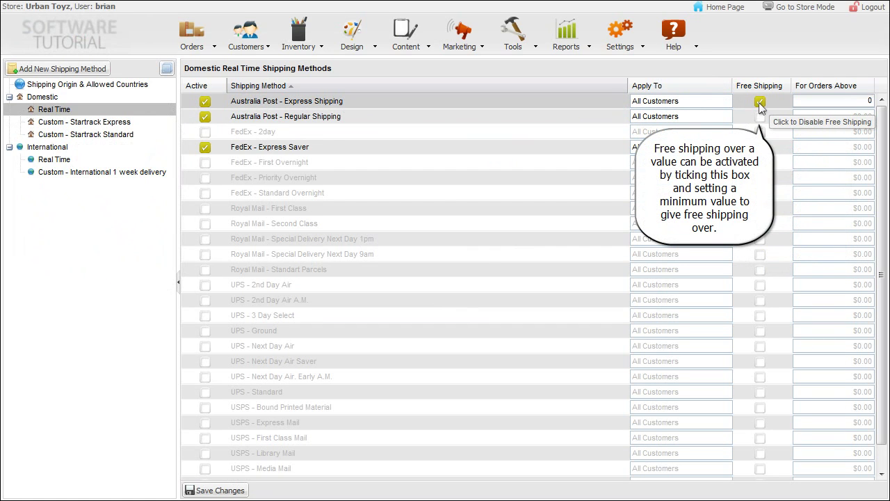
click(832, 102)
text(1)
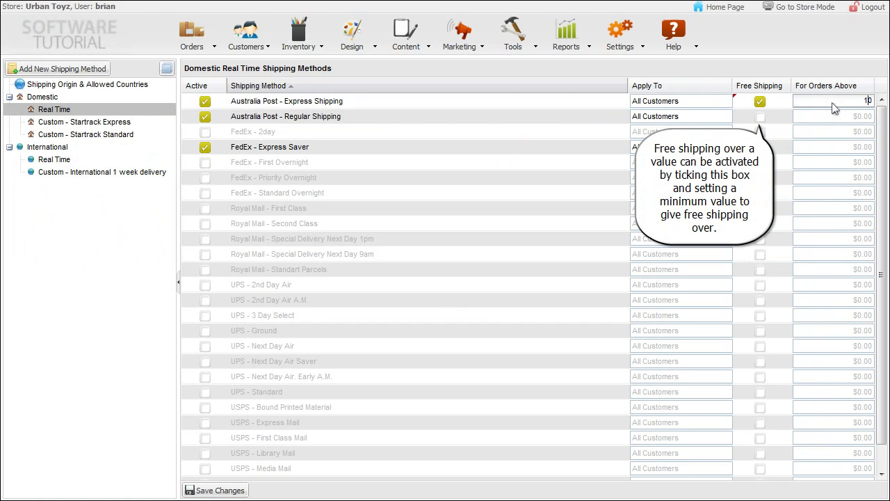
text(50)
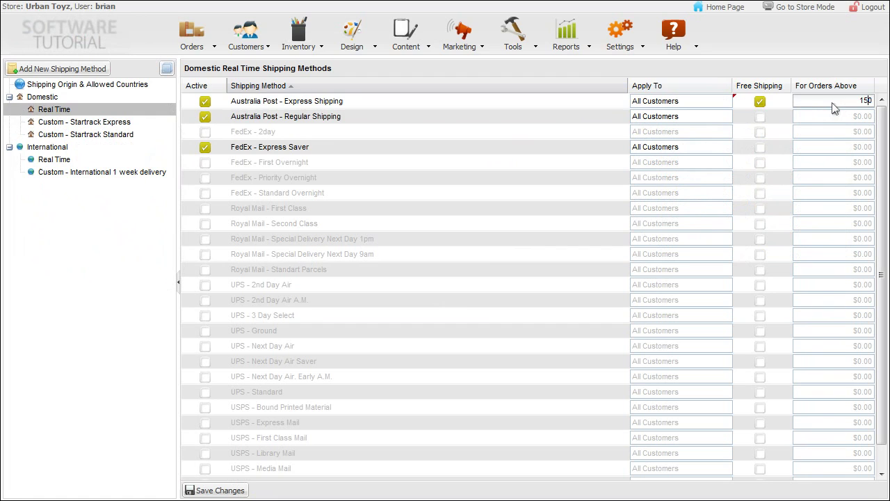
- Toggle FedEx 2day and First Overnight Active boxes on and back off
click(205, 130)
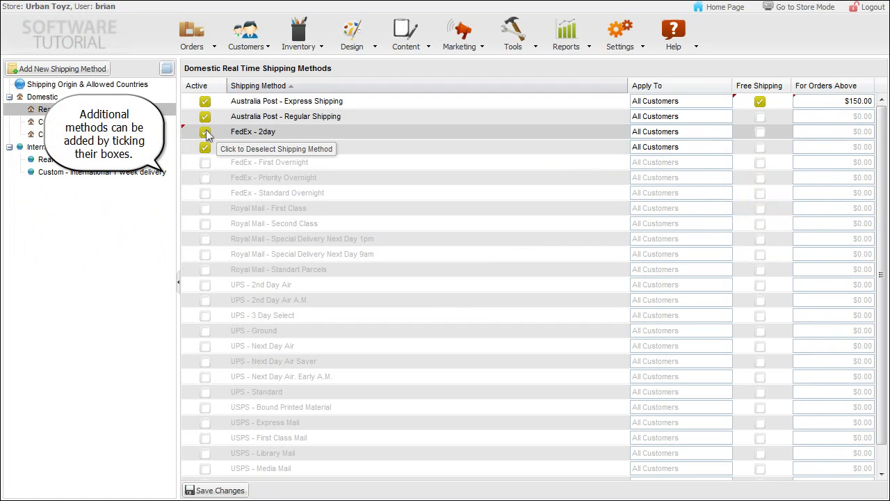
click(206, 130)
click(205, 162)
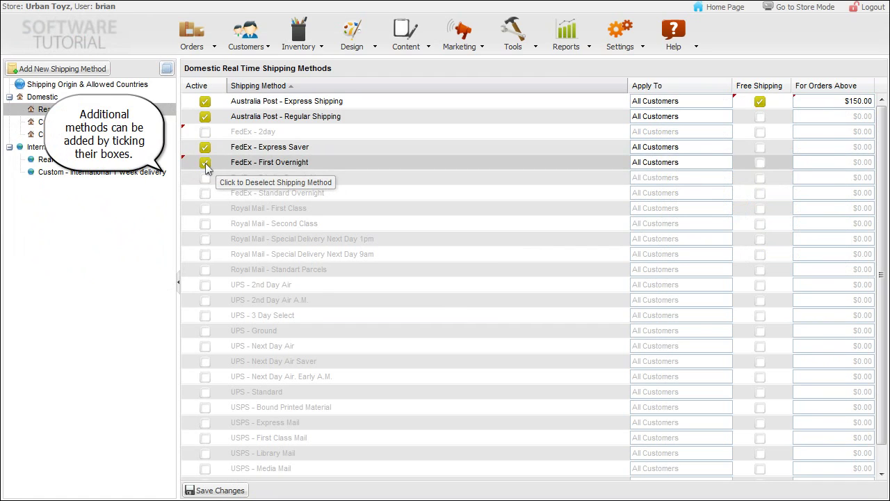
click(205, 163)
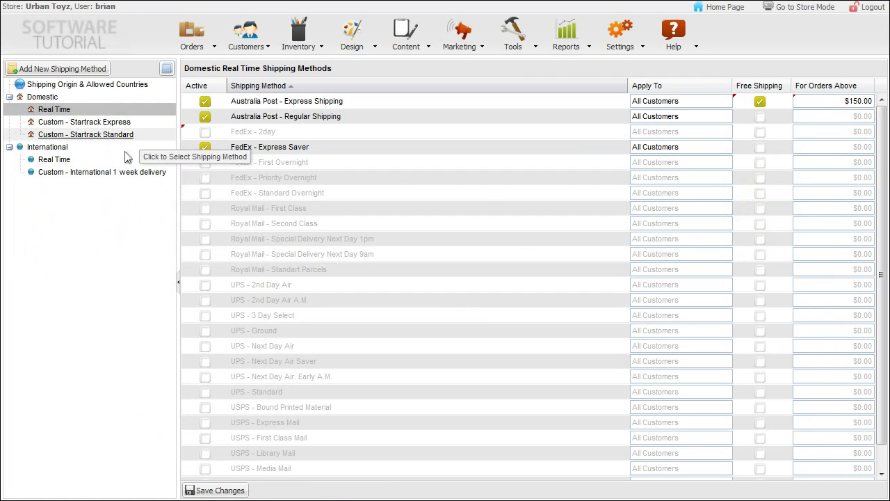
- Review Custom - Startrack Express: Domestic type, title, online status, tracking URL and customer groups
click(118, 123)
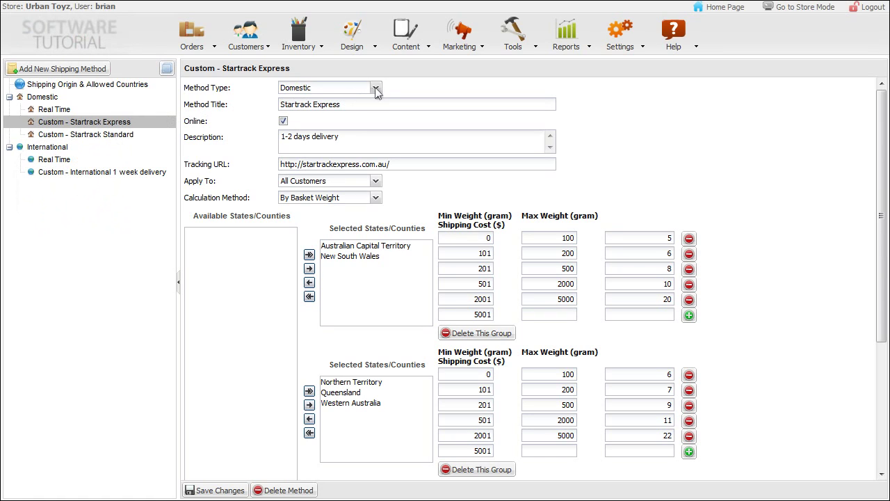
click(376, 88)
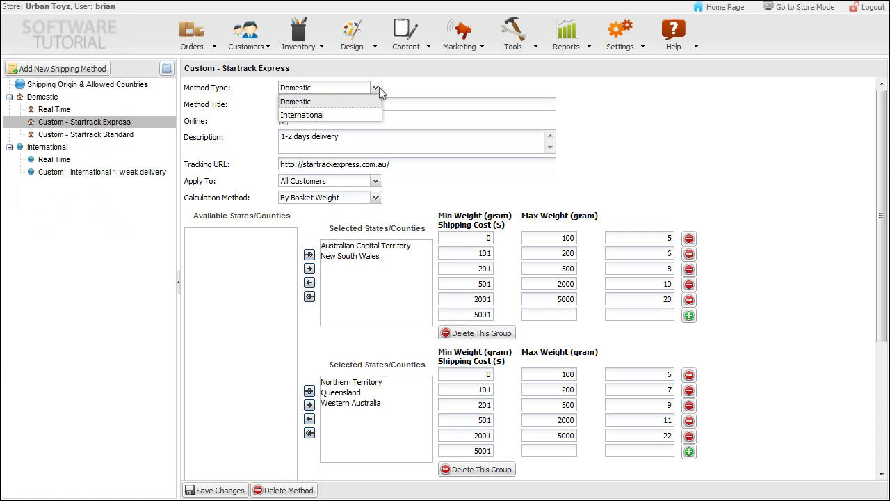
click(379, 88)
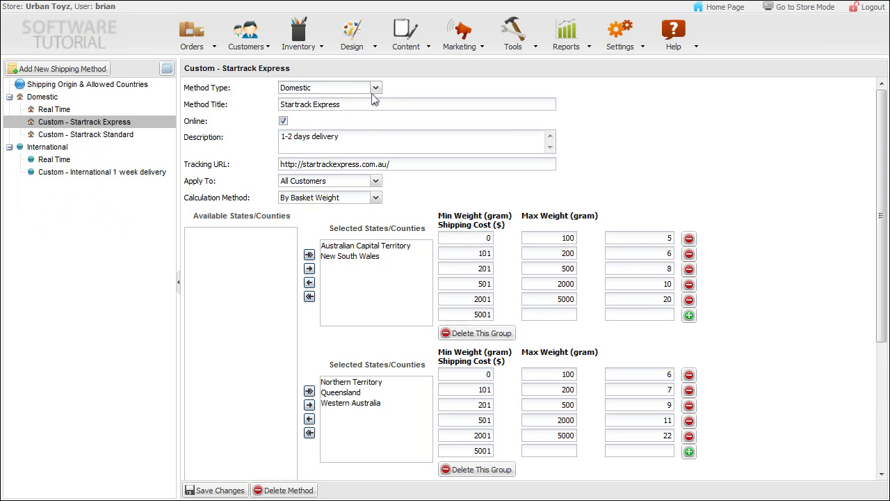
click(362, 104)
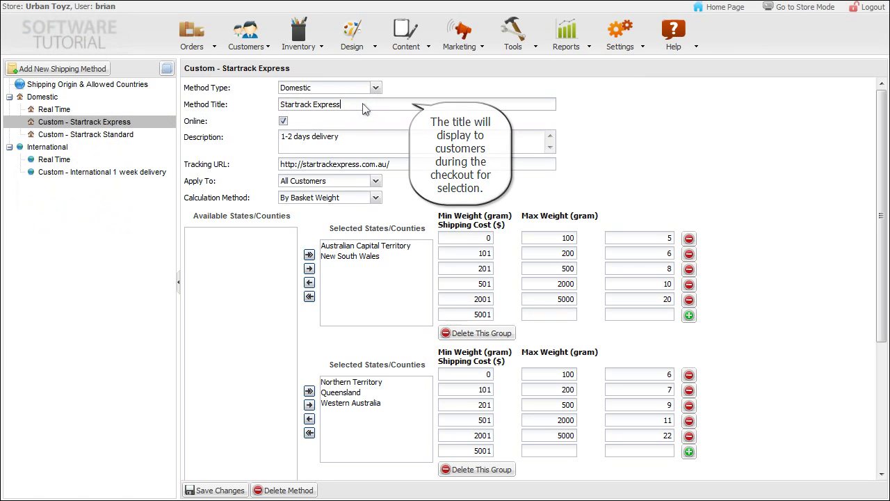
click(283, 122)
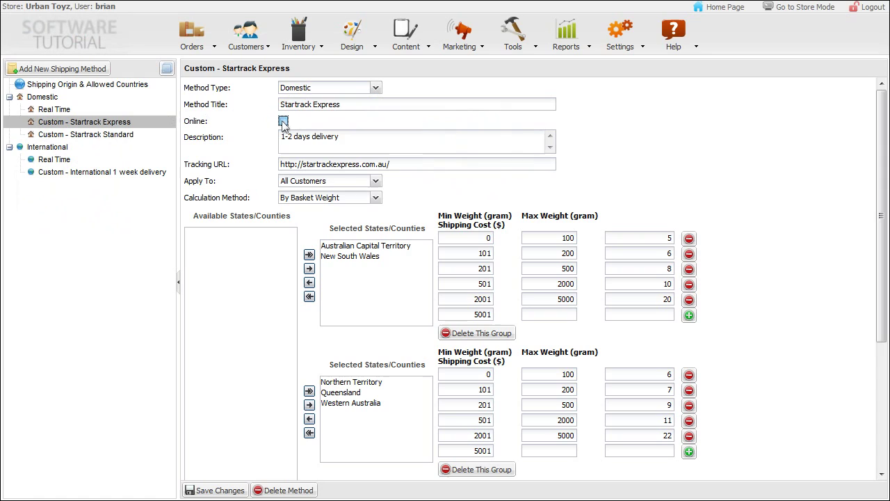
click(357, 137)
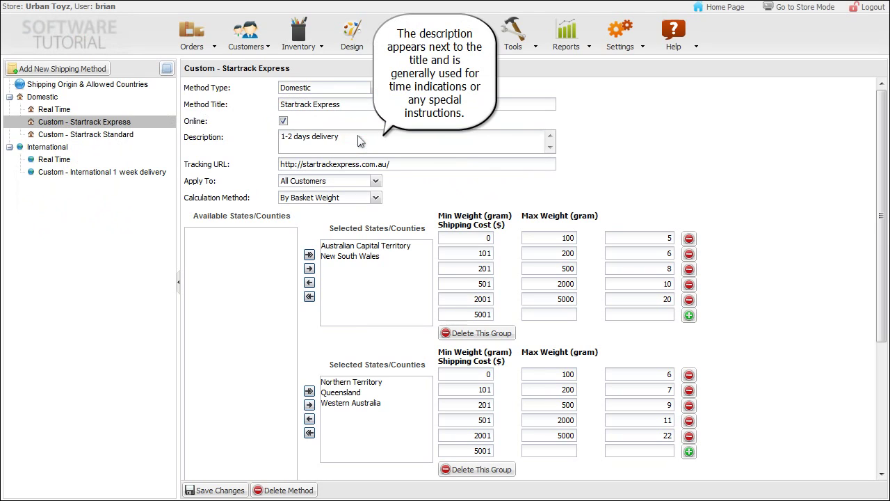
click(405, 165)
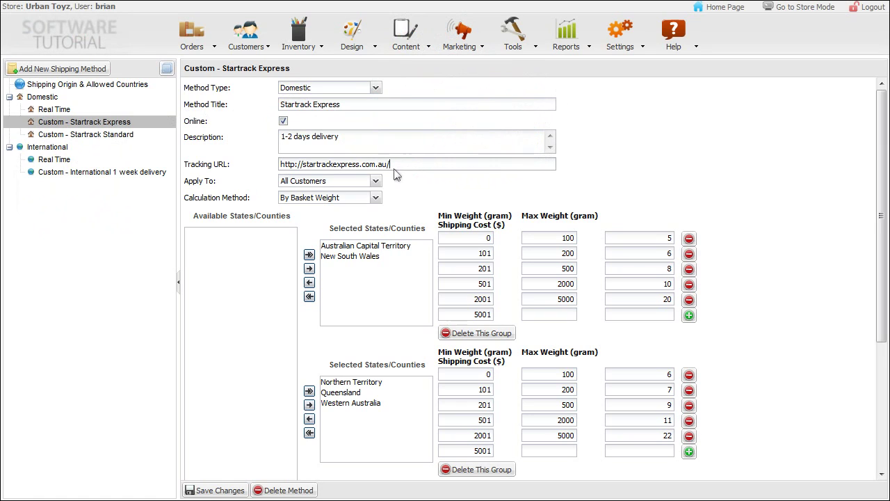
click(375, 181)
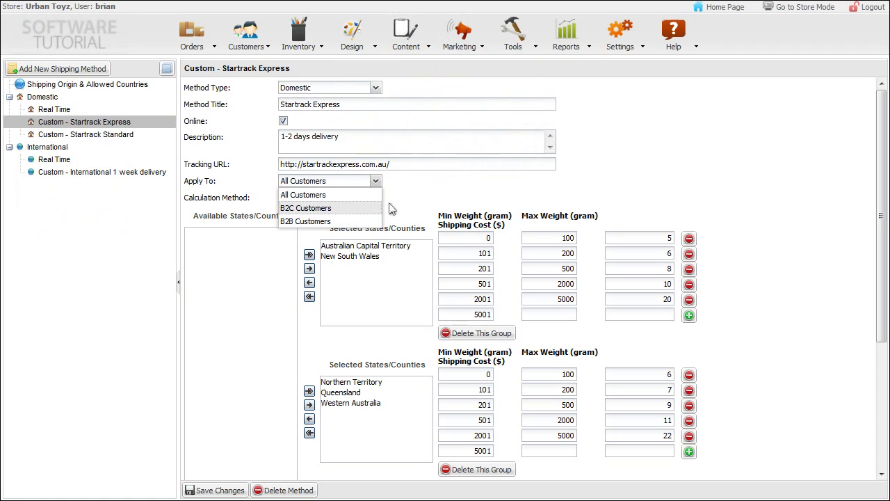
click(409, 192)
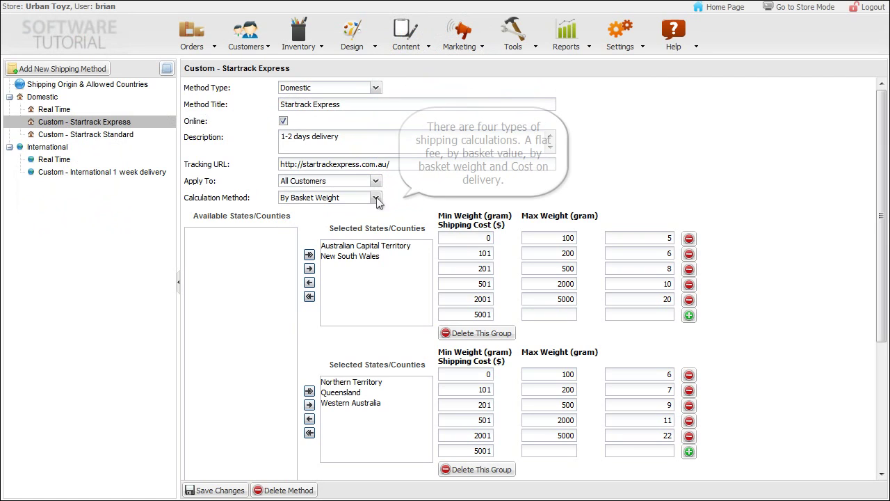
click(375, 198)
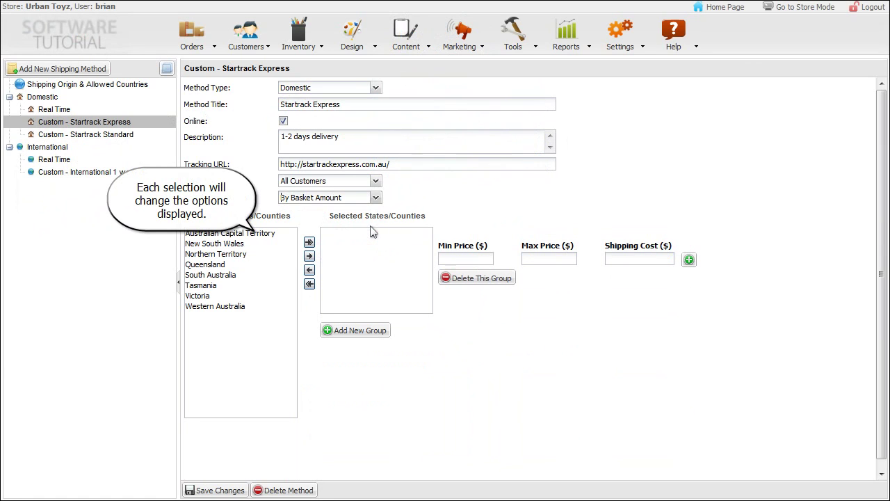
click(375, 198)
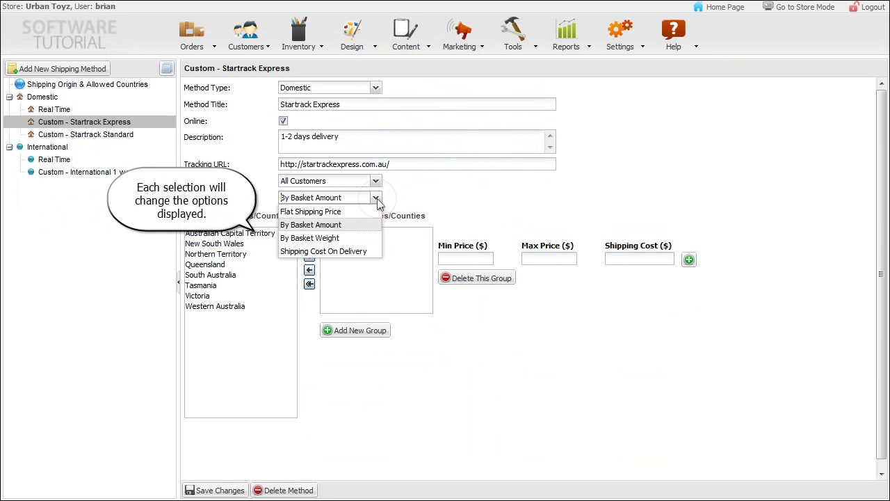
click(367, 244)
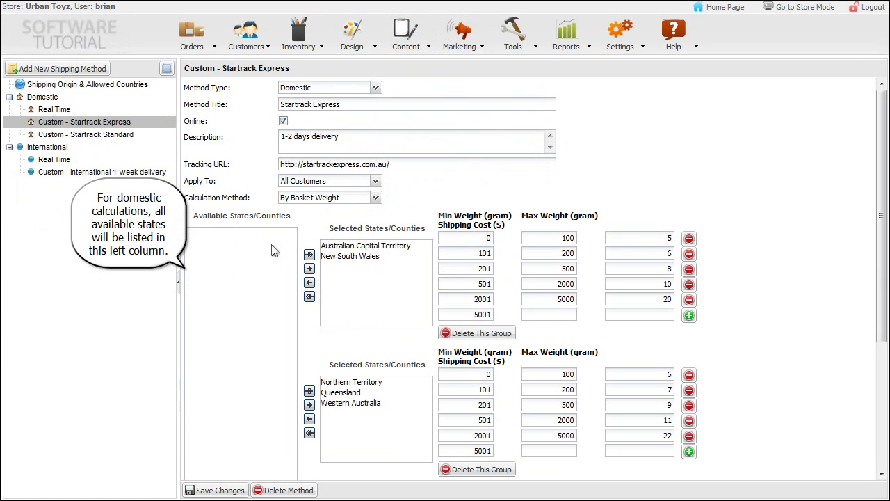
click(331, 257)
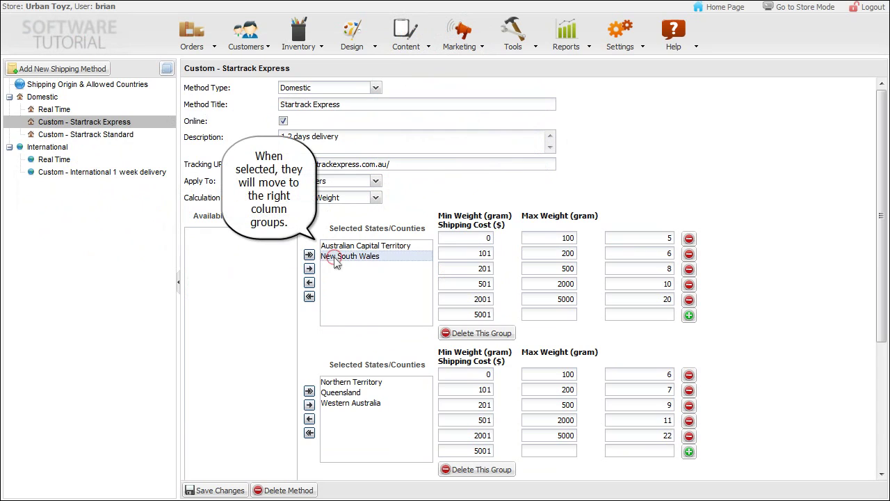
click(311, 282)
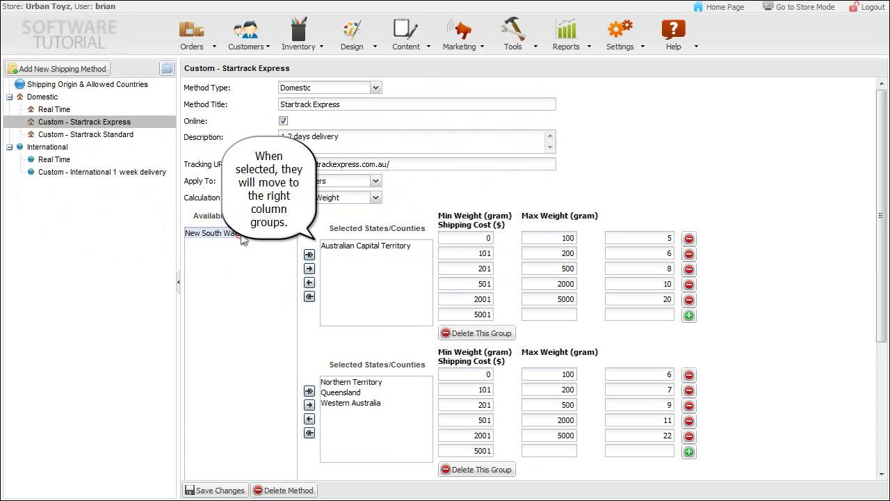
click(309, 269)
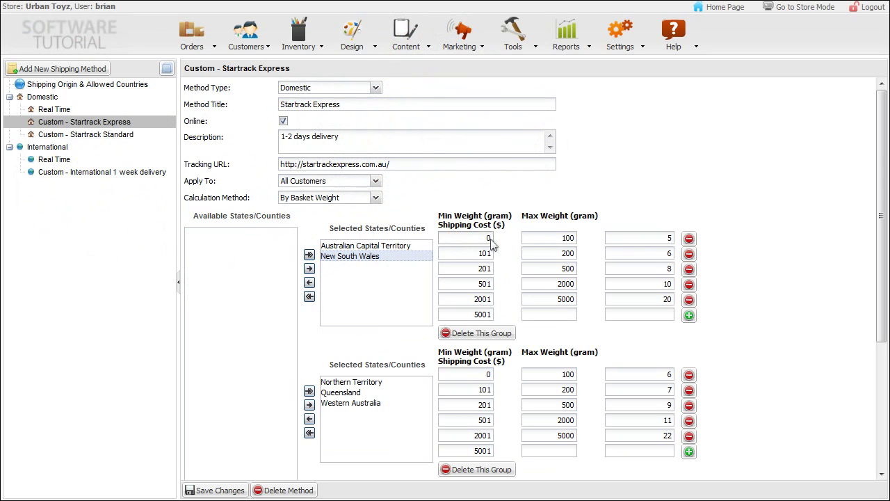
- Give Startrack Express's first group a range up to 10000 g costing 30
click(548, 243)
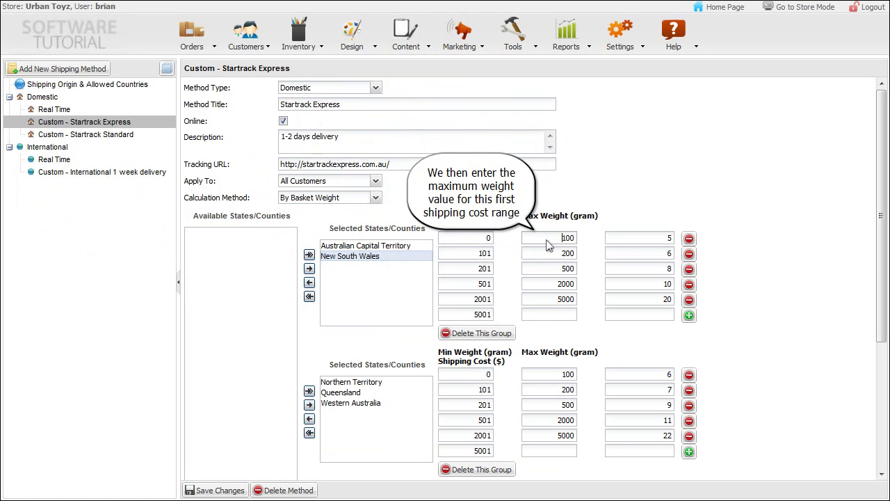
click(634, 245)
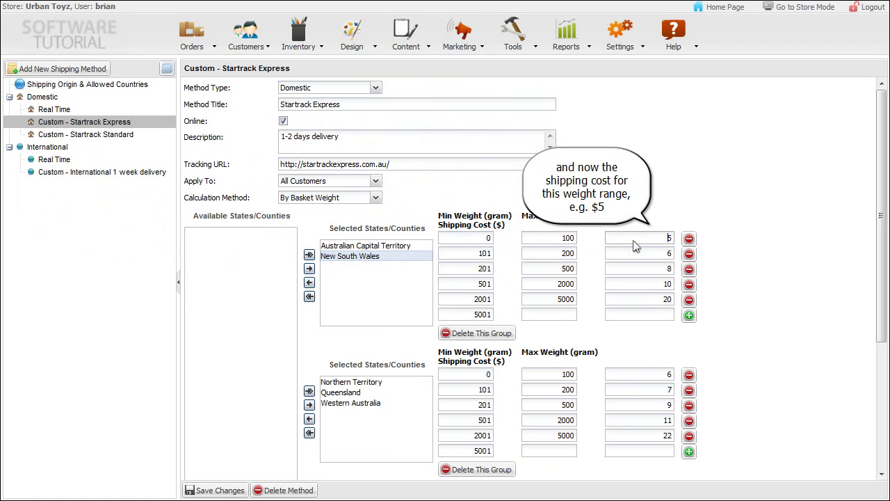
click(564, 317)
text(10000)
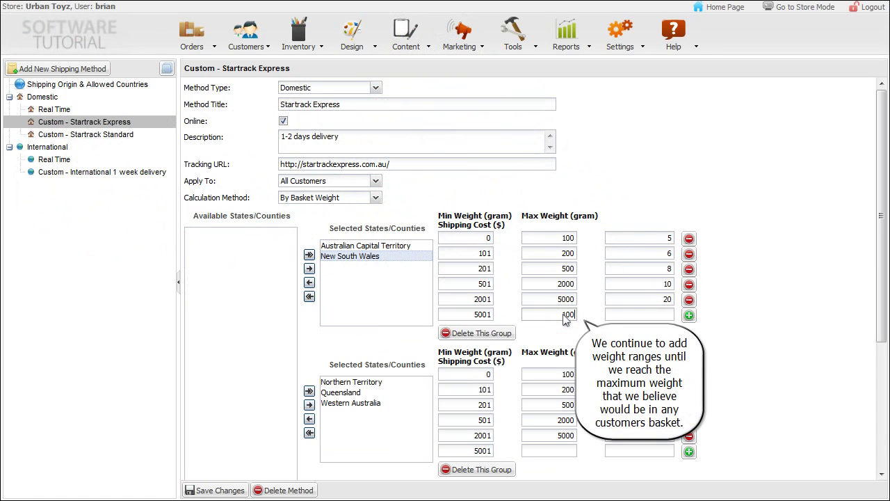
click(634, 318)
text(30)
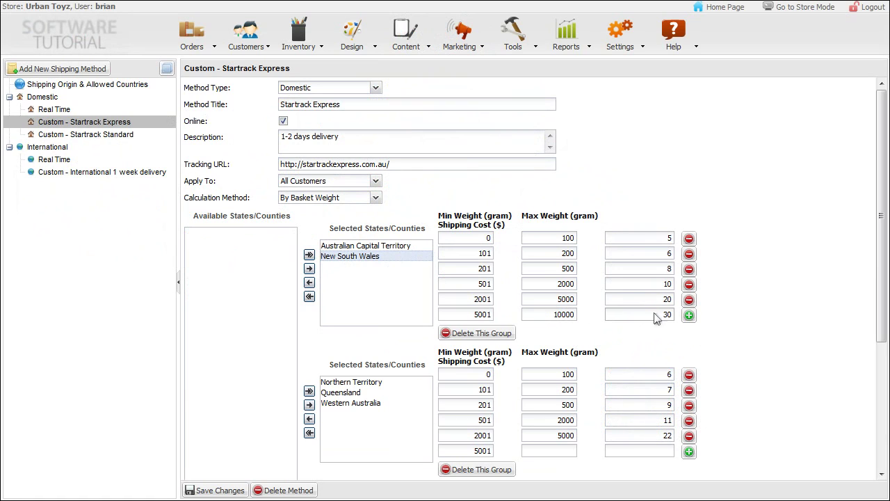
- Add a new weight range from 10001, add and remove an empty group, and save
click(689, 315)
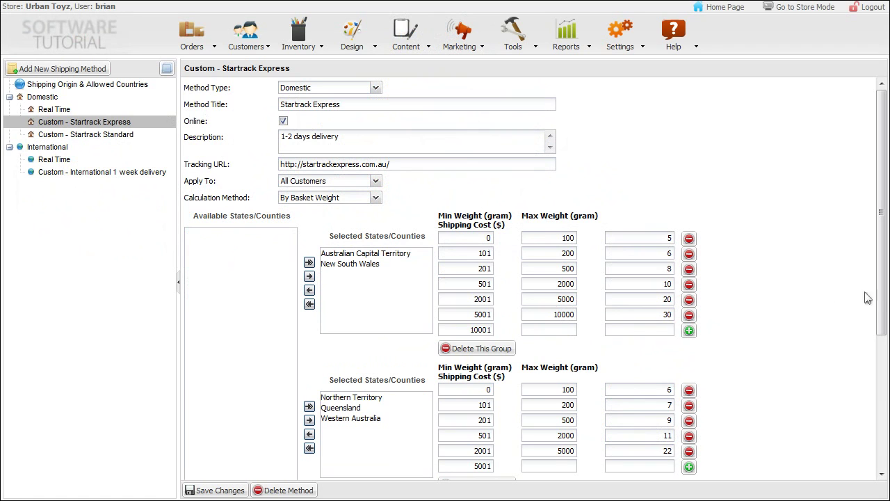
scroll(878, 291, down, 3)
scroll(512, 342, down, 1)
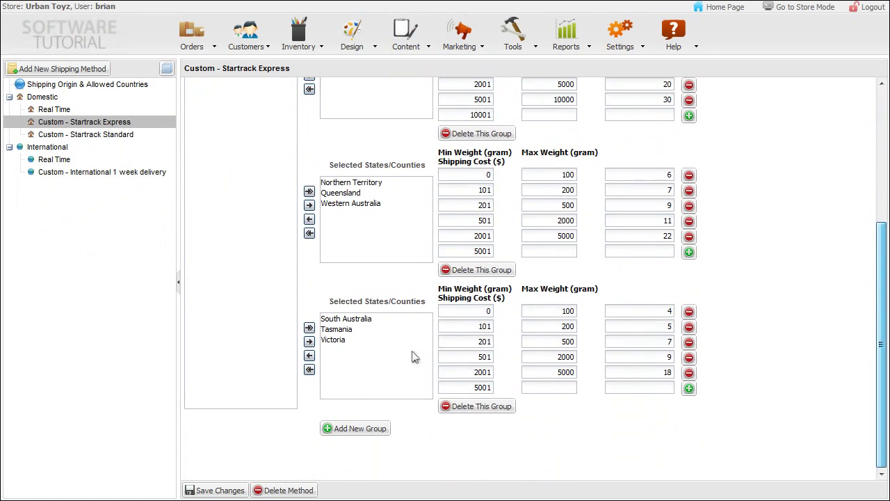
click(374, 429)
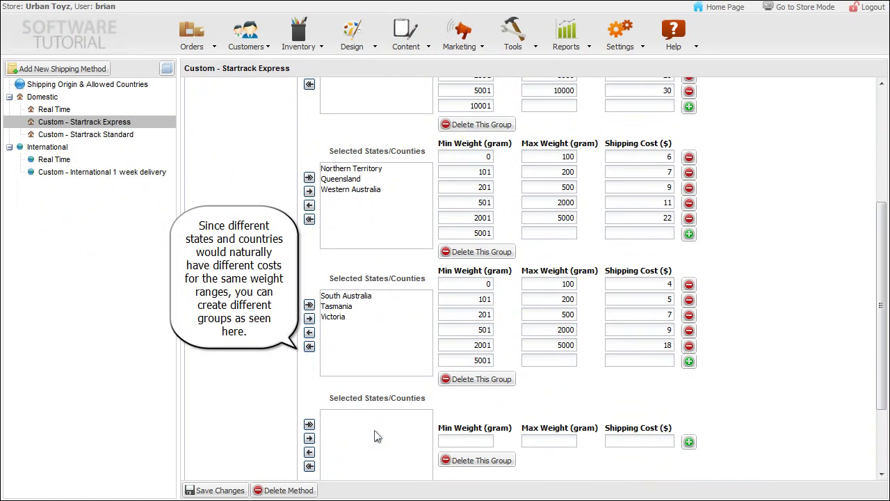
click(479, 463)
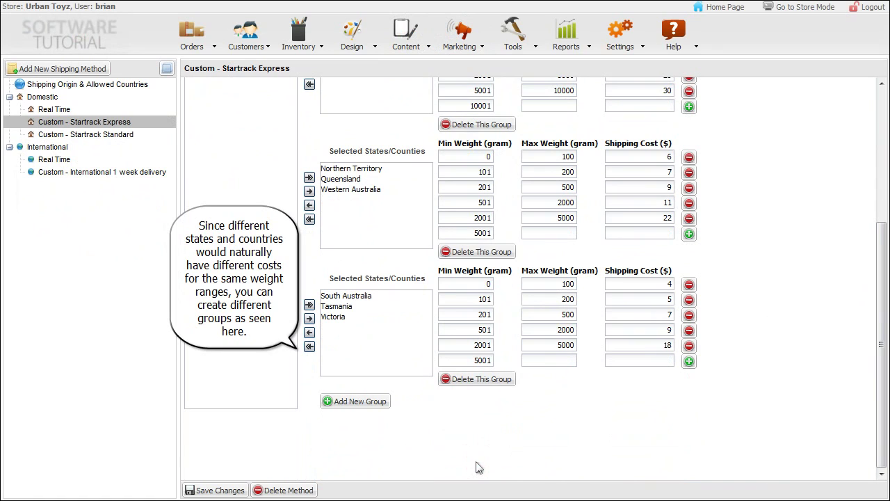
click(217, 490)
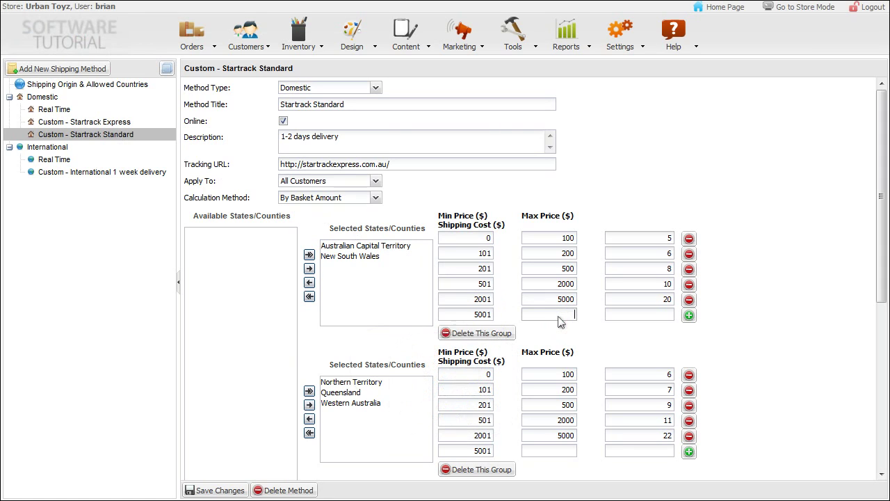
- Set Startrack Standard's 5001–10000 basket range to 10000 max price costing 0, and save
text(1)
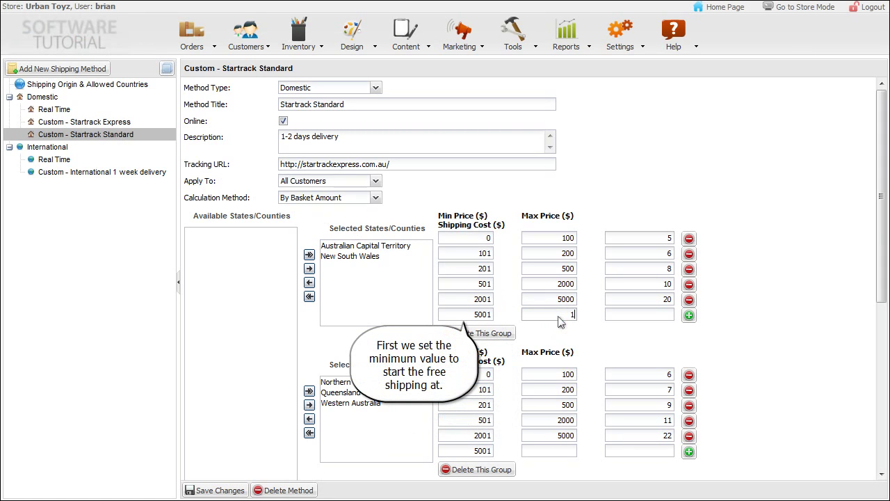
text(0000)
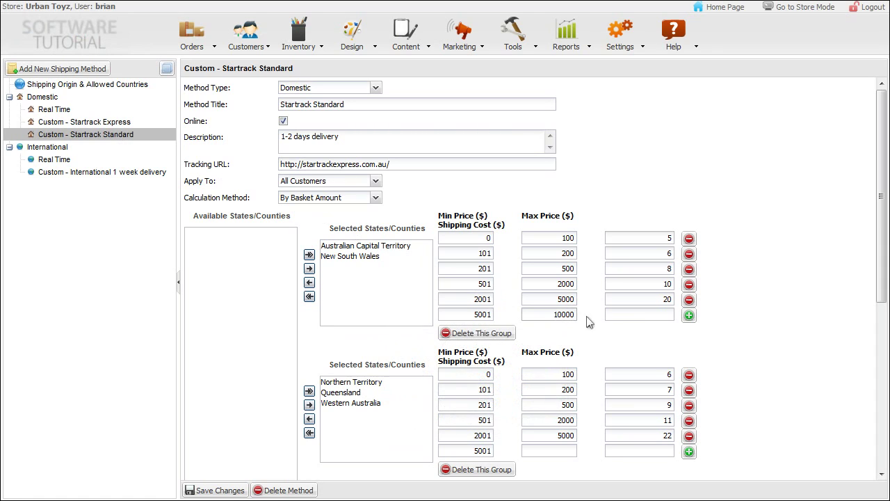
click(636, 315)
click(220, 491)
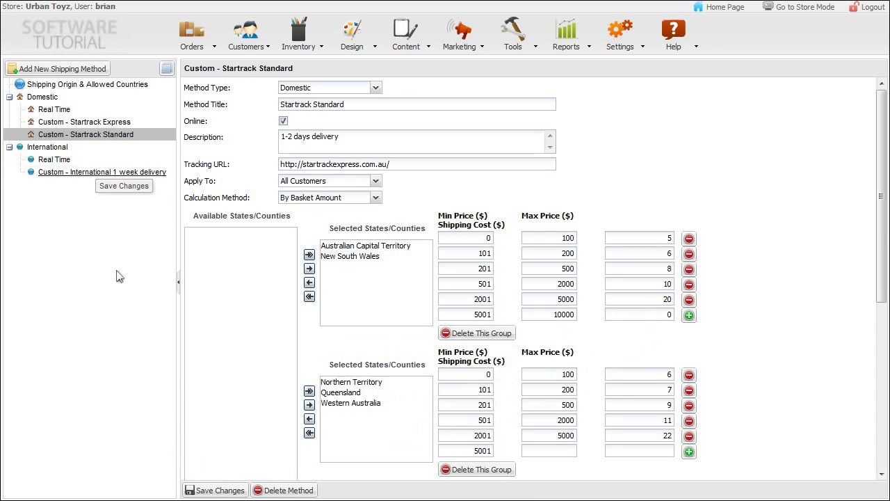
- Give FedEx - International Priority free shipping above 200 for all customers, then view International 1 week delivery
click(60, 162)
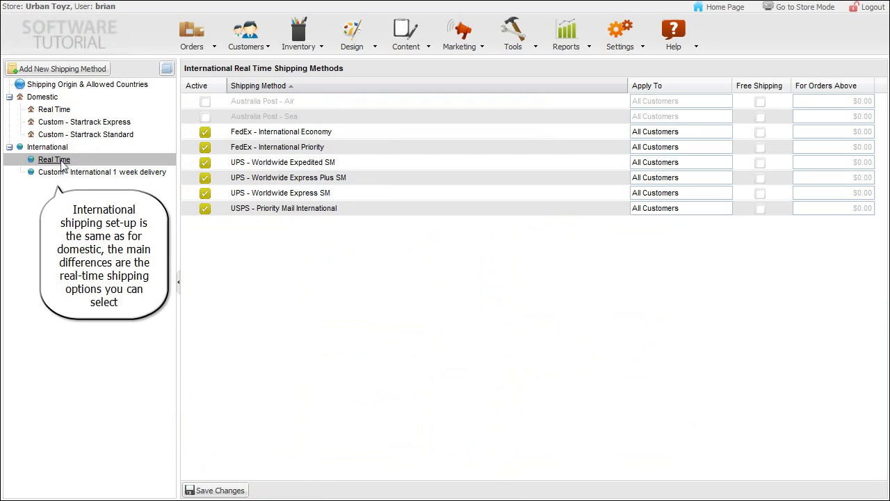
click(205, 147)
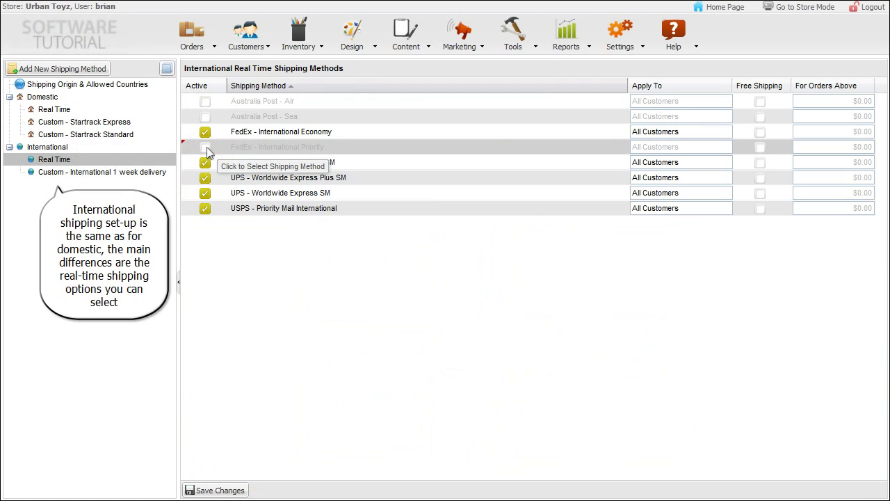
click(205, 148)
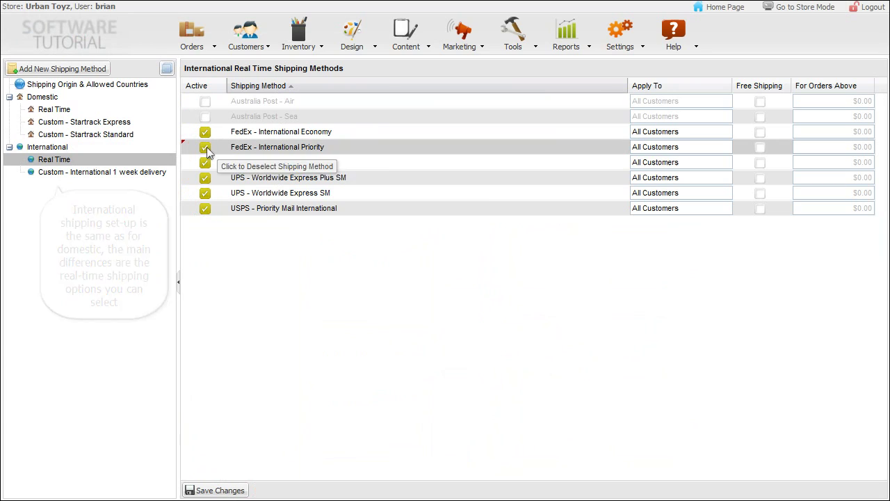
click(727, 148)
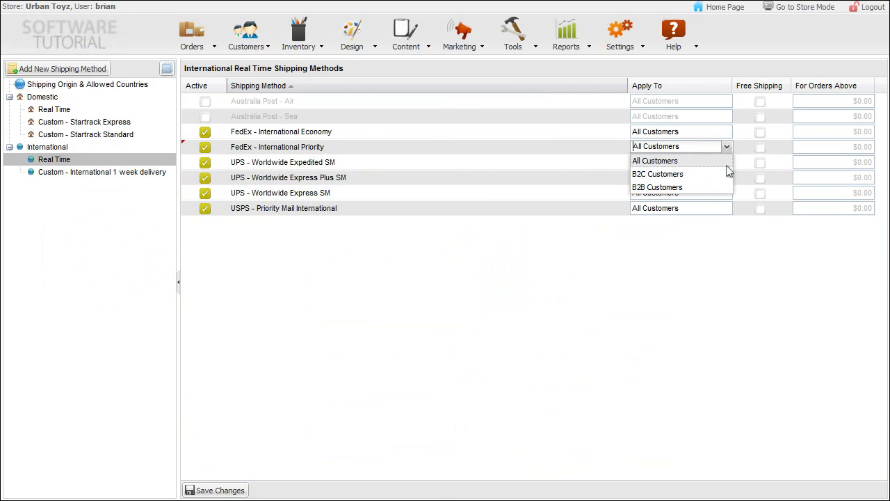
click(669, 162)
click(760, 147)
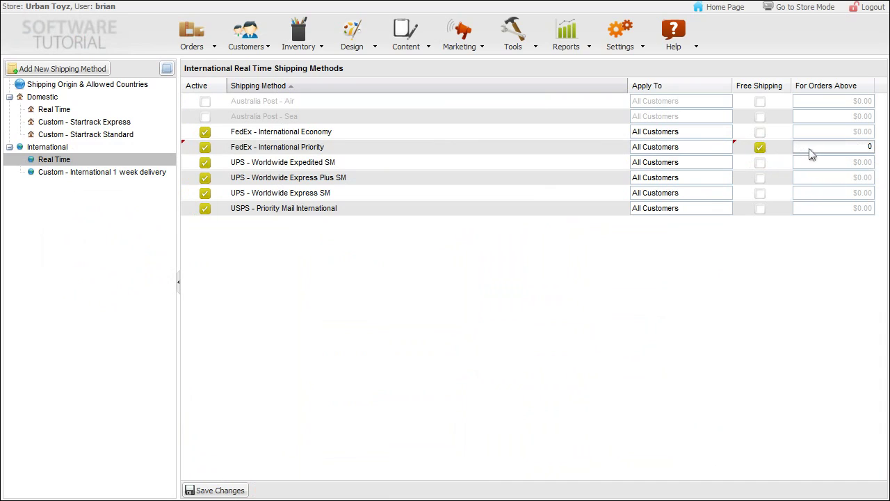
text(200)
click(118, 174)
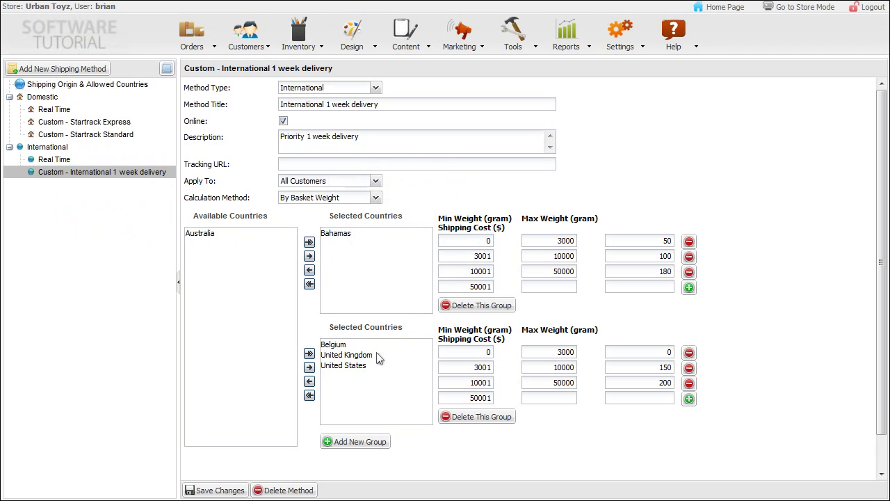
- Add a third country group containing Australia to International 1 week delivery and save
click(375, 442)
click(208, 234)
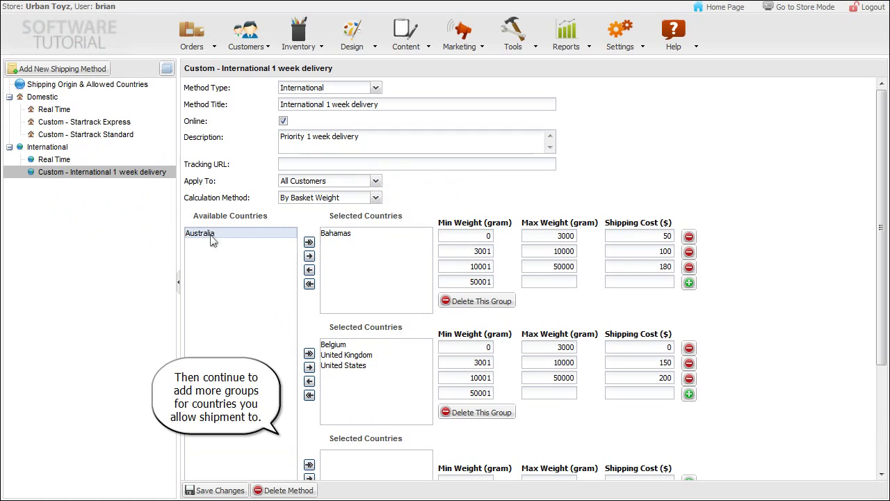
click(310, 465)
scroll(308, 459, down, 2)
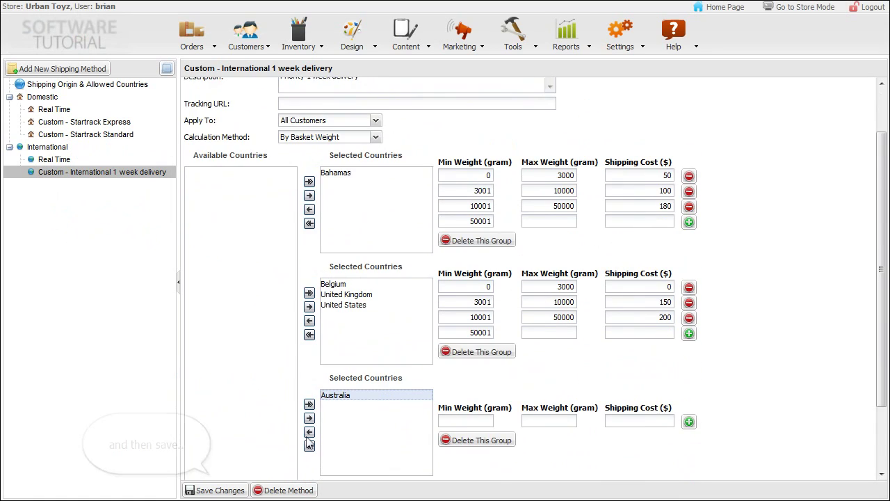
click(217, 490)
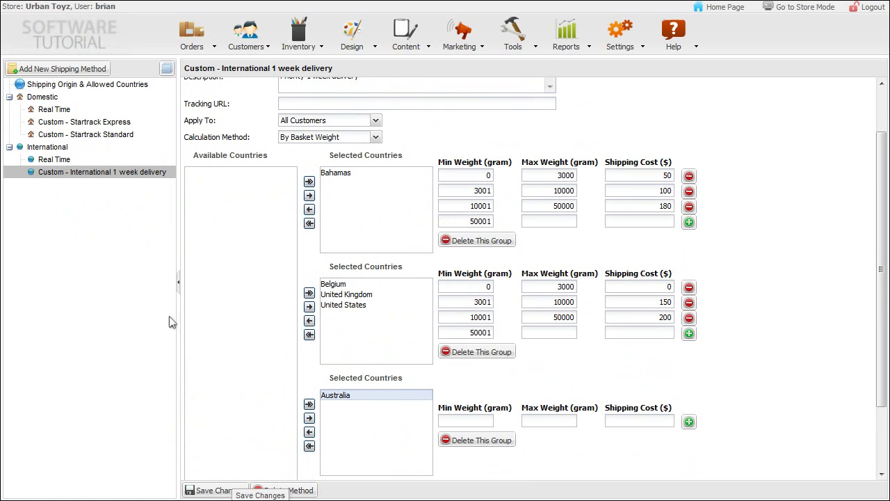
- Start a new custom method: International type, By Basket Weight calculation, Bahamas as selected country
click(99, 70)
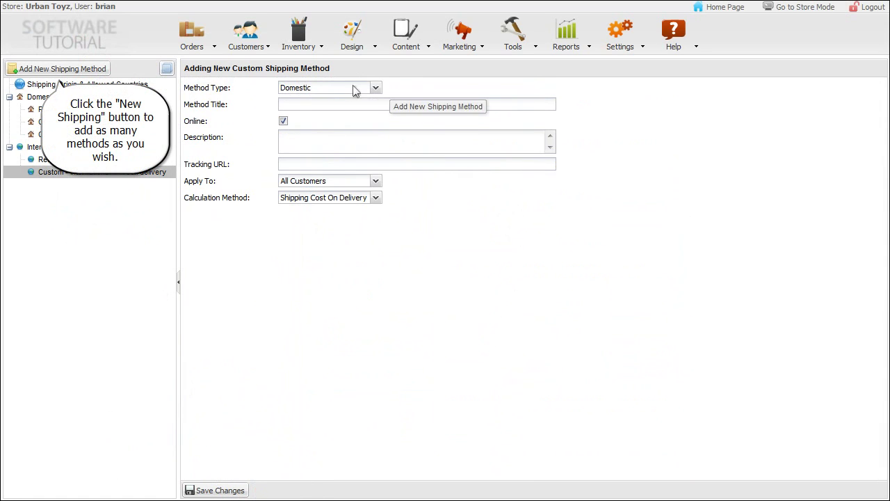
click(375, 88)
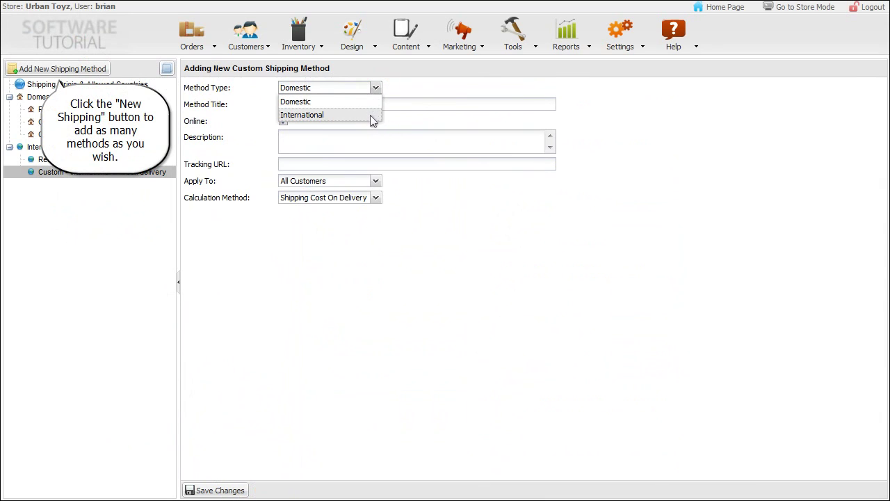
click(369, 116)
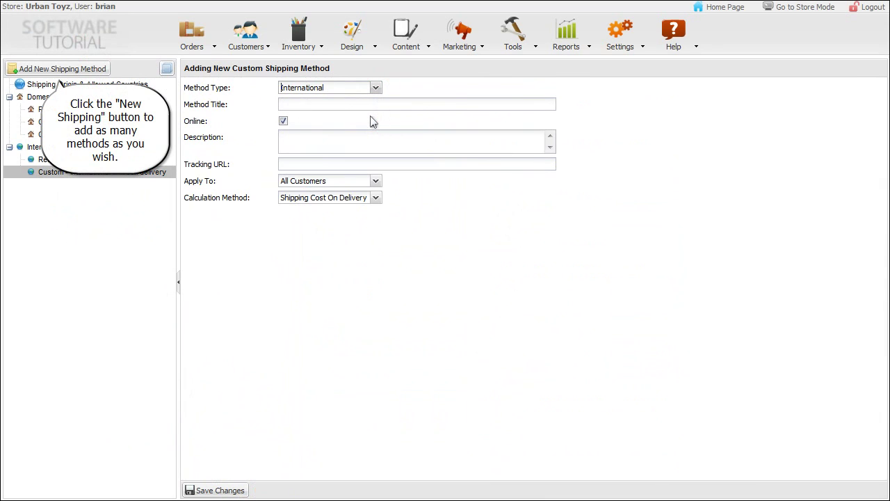
click(376, 197)
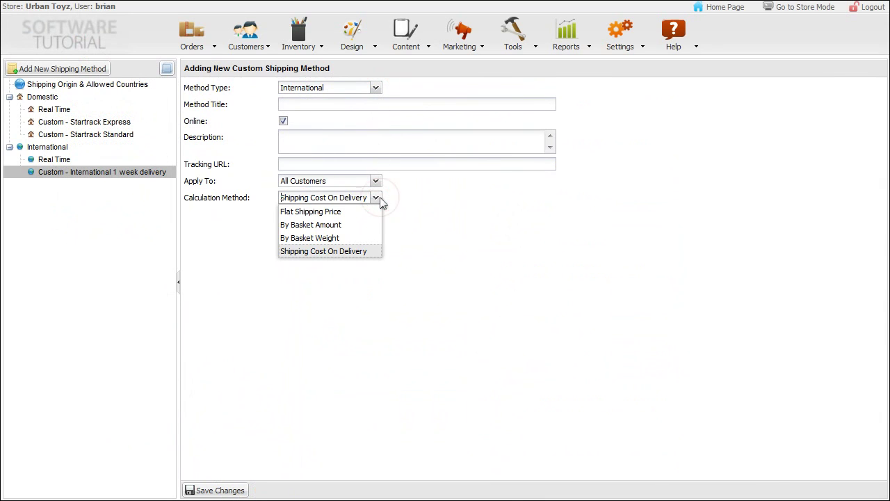
click(365, 238)
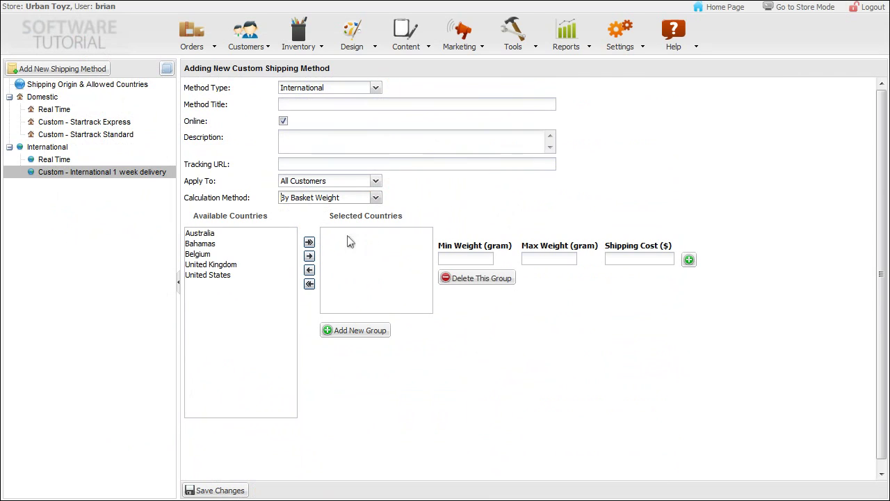
click(201, 245)
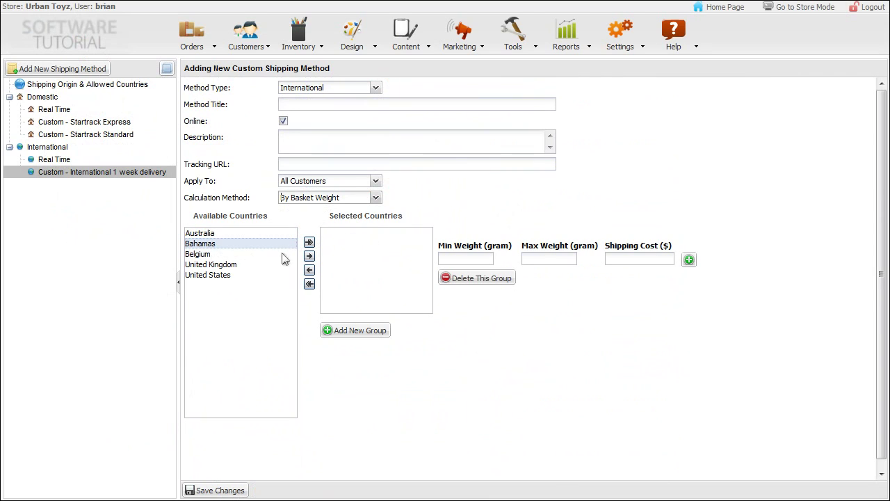
click(310, 256)
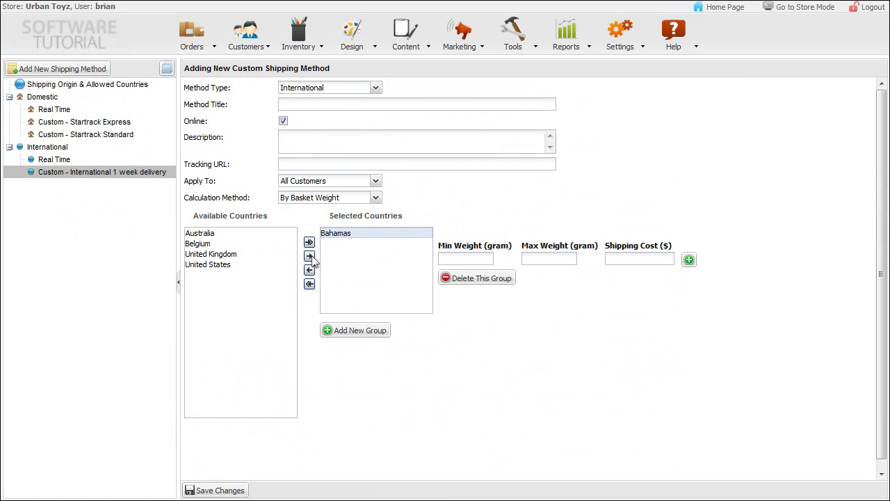
- Clone the Domestic 'Startrack Standard' custom method under the new name 'new Startrack'
click(164, 67)
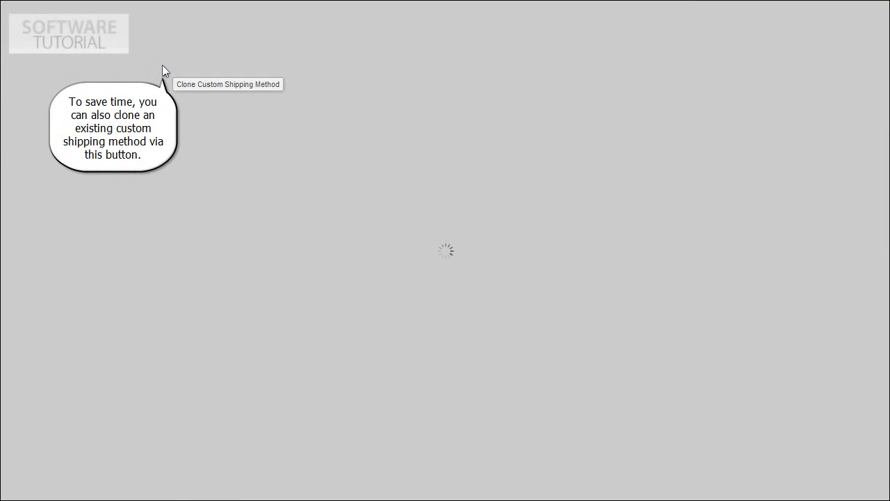
click(392, 89)
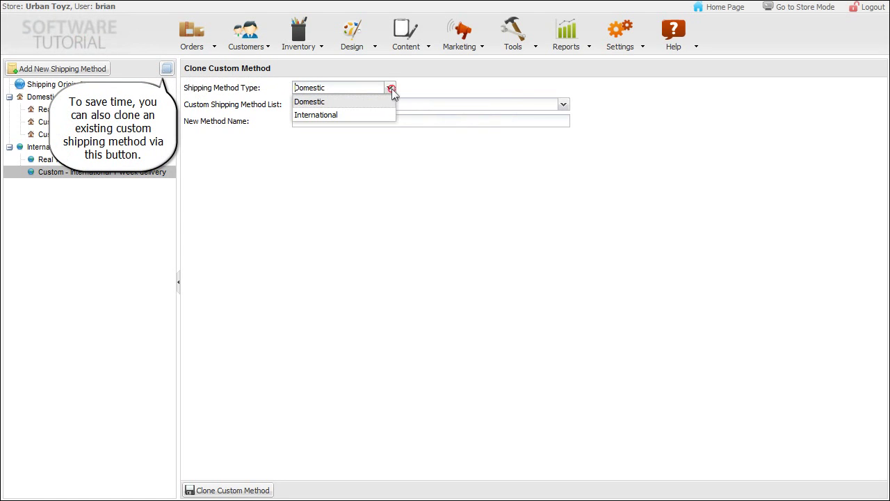
click(379, 102)
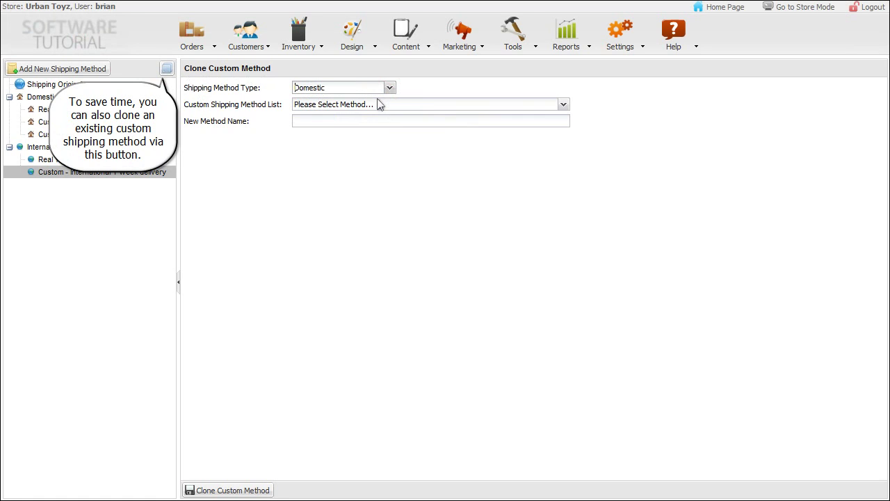
click(394, 104)
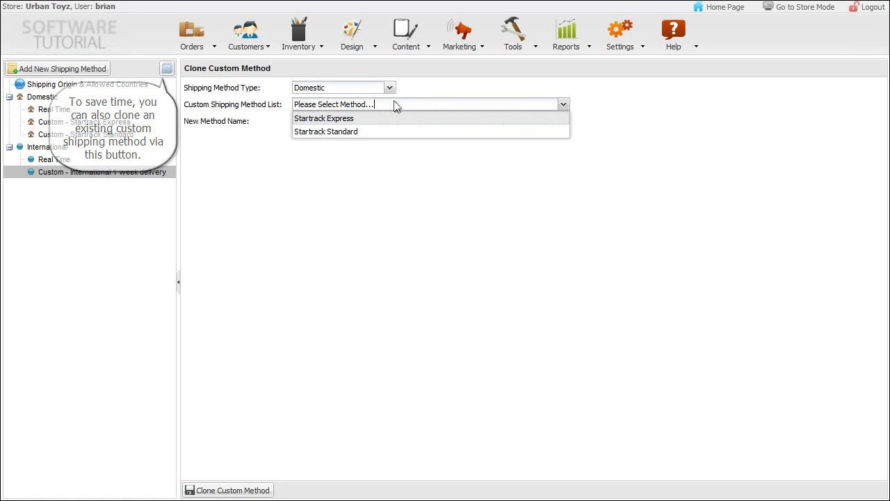
click(367, 135)
click(364, 123)
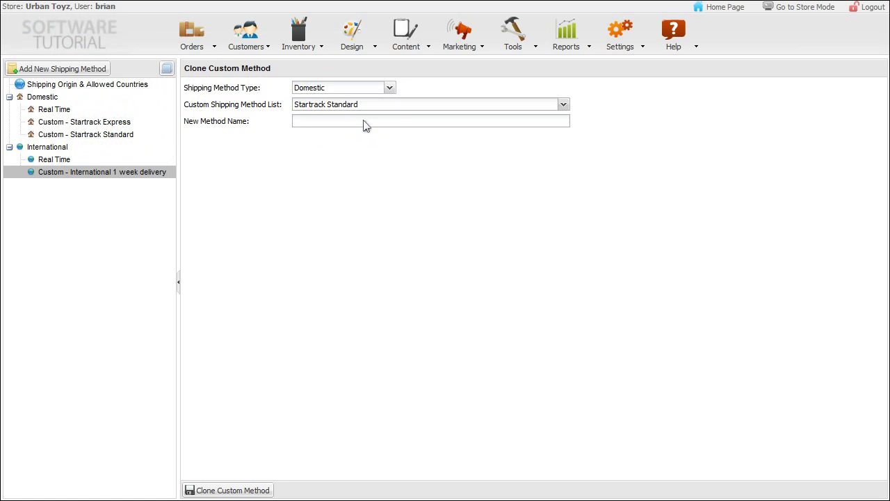
text(new Startrack)
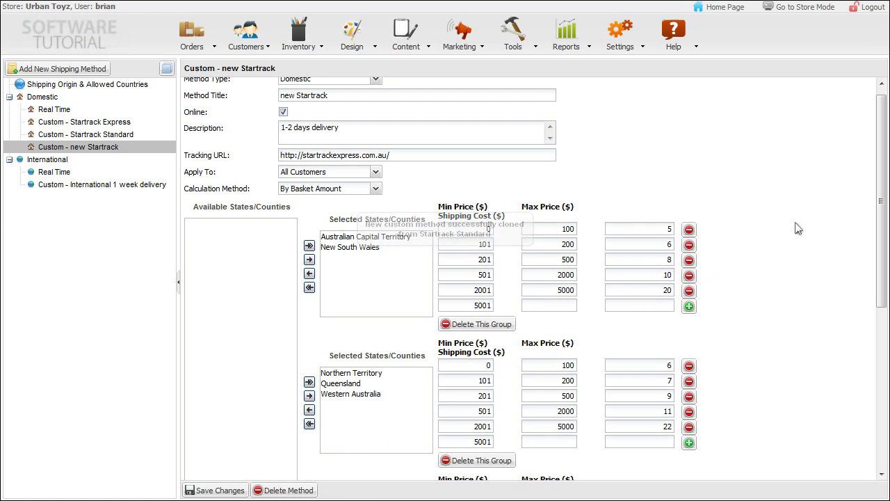
- Scroll through the cloned method's four state groups, ending with all states at $8 up to 100
drag(883, 183, 883, 351)
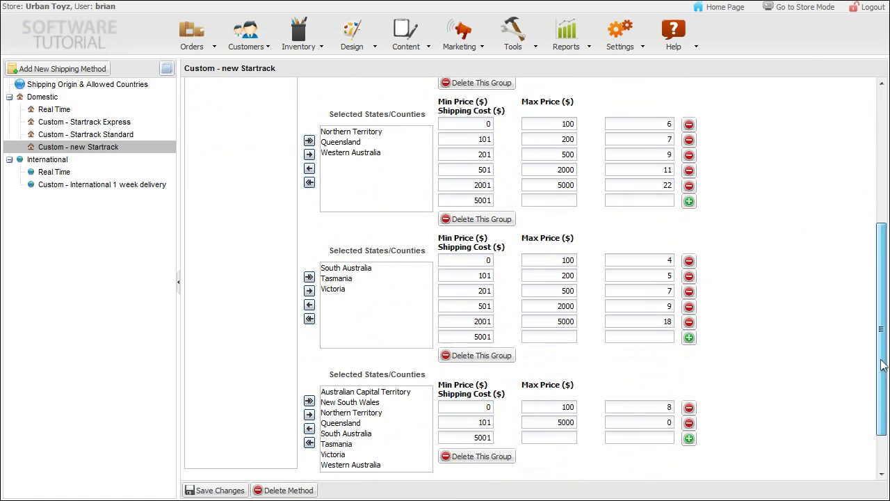
scroll(882, 365, down, 2)
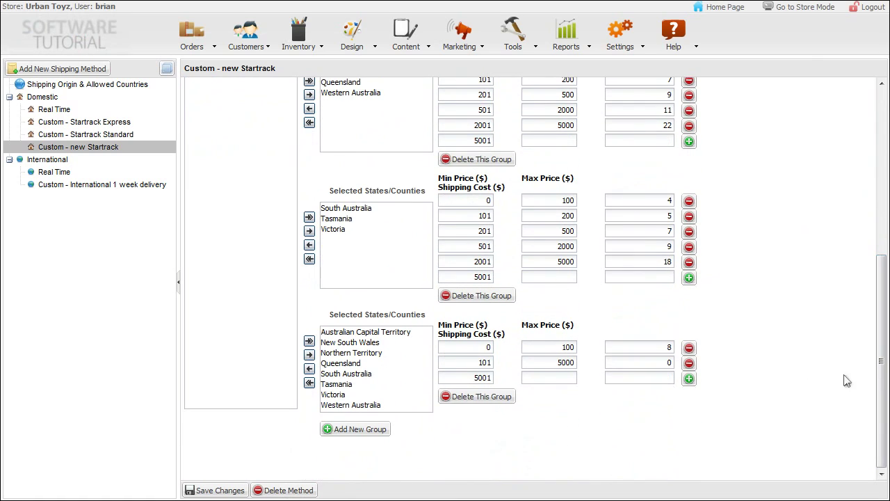